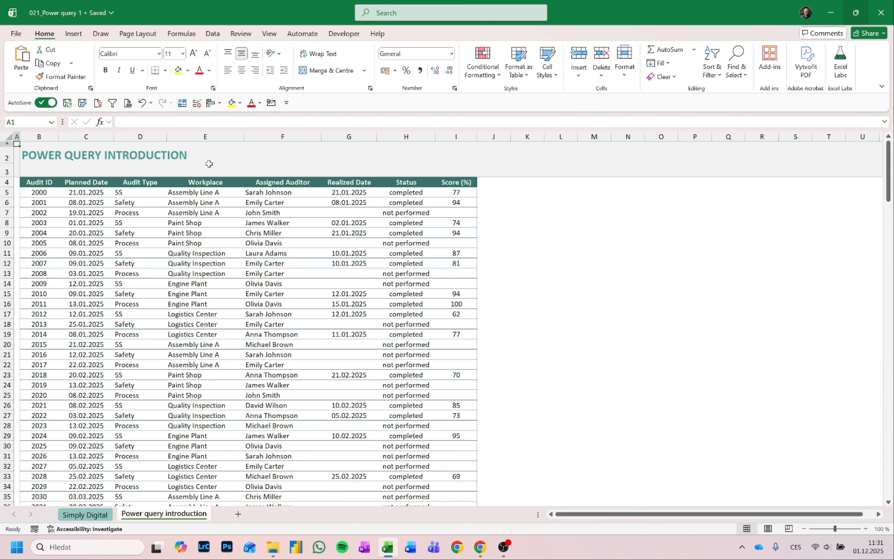
- Open the Audit Plan 2025 query for editing in the Power Query Editor
drag(39, 184, 472, 467)
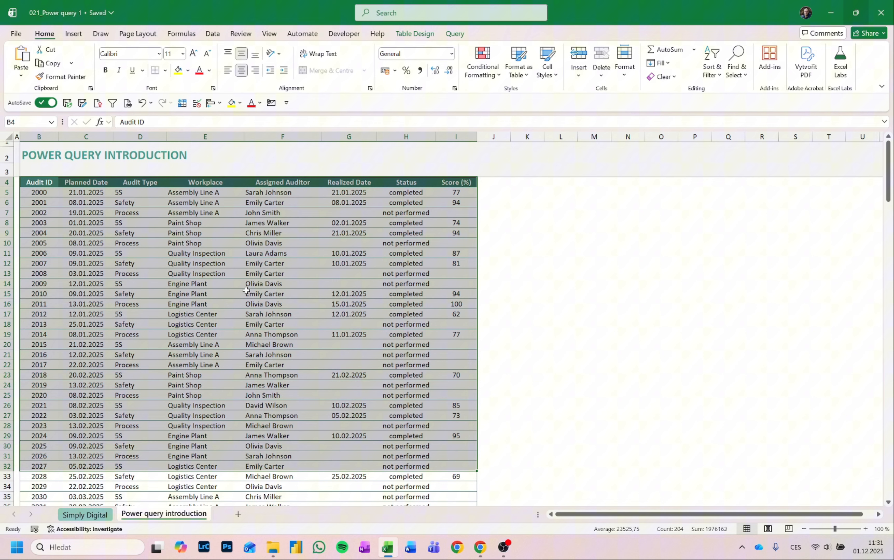
click(47, 153)
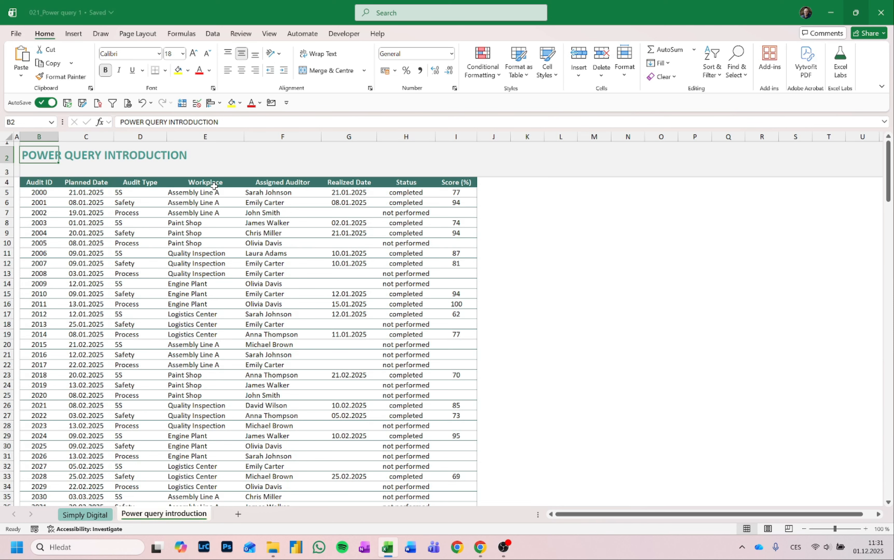
click(213, 34)
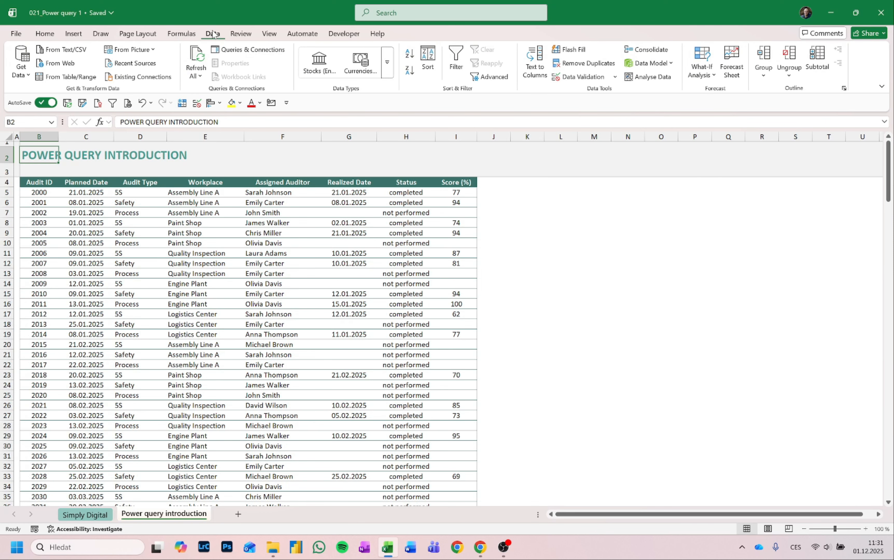
click(239, 52)
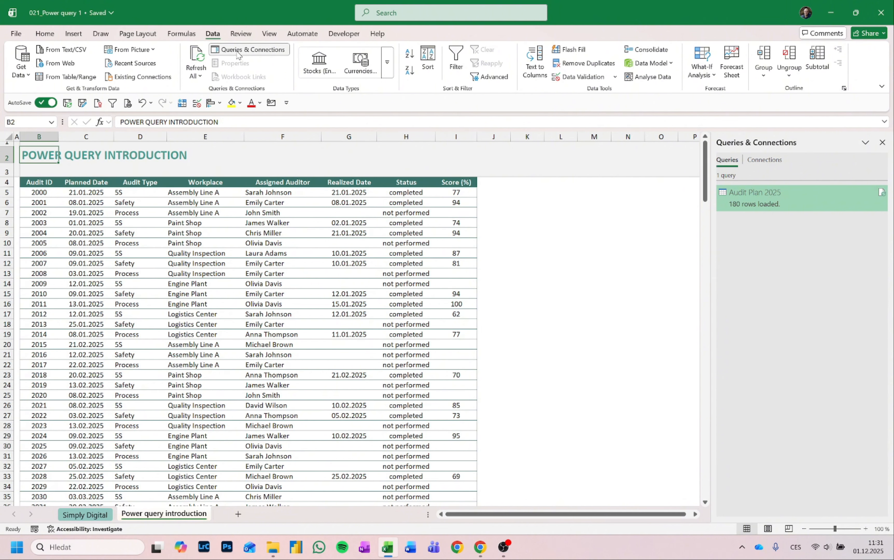
click(767, 201)
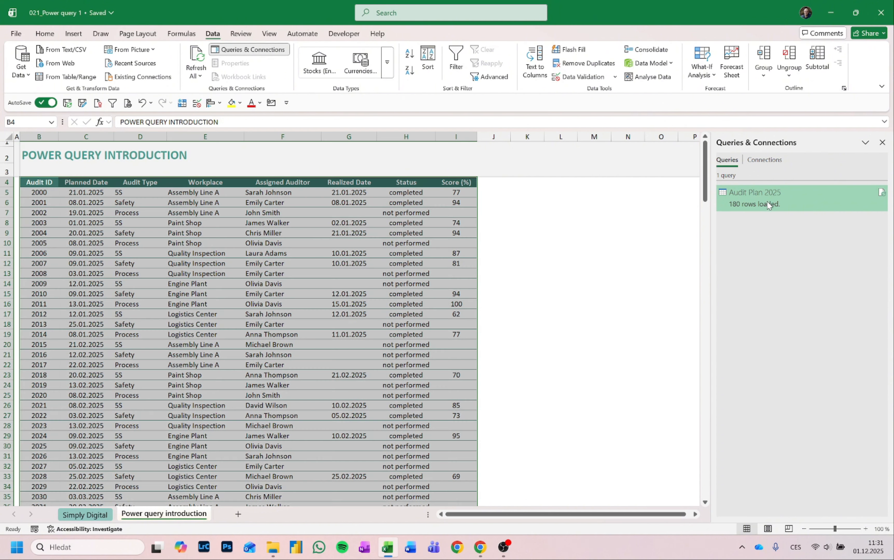
right_click(767, 201)
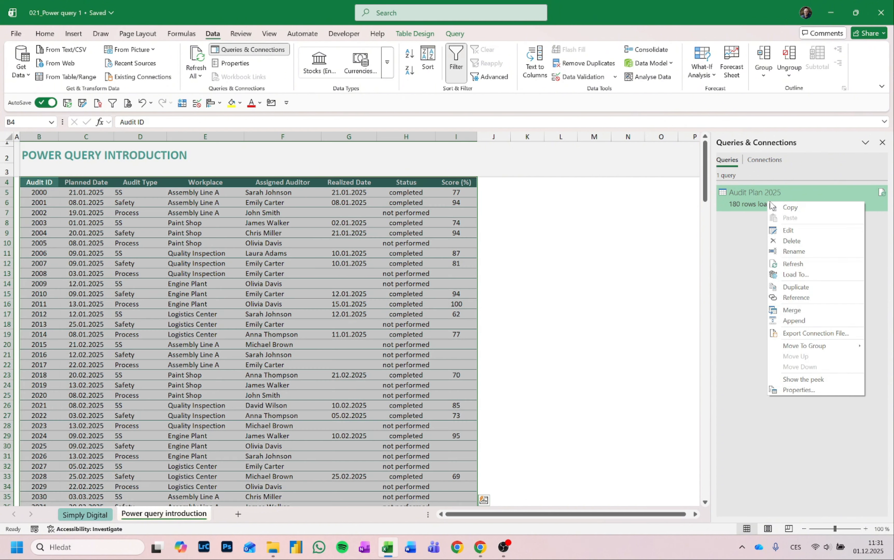
click(789, 231)
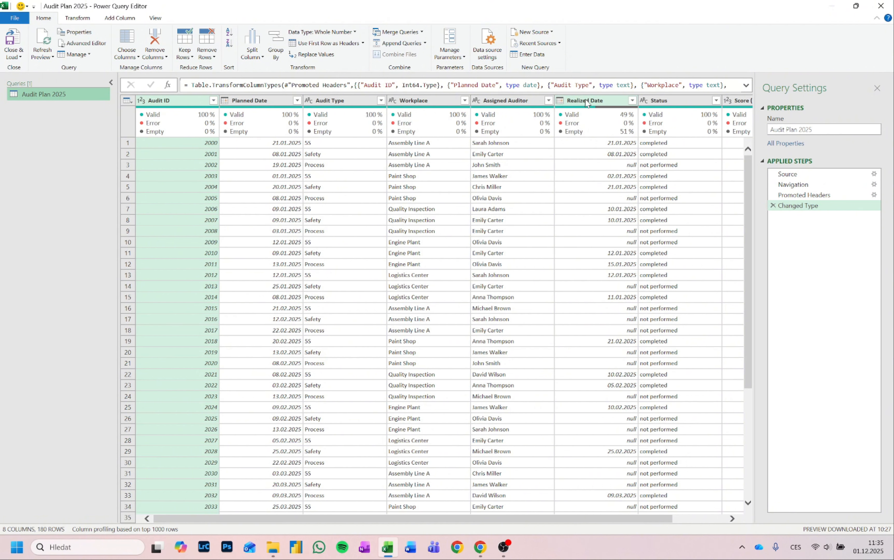
- Move the Realized Date column directly after the Planned Date column
click(598, 101)
ctrl+click(297, 109)
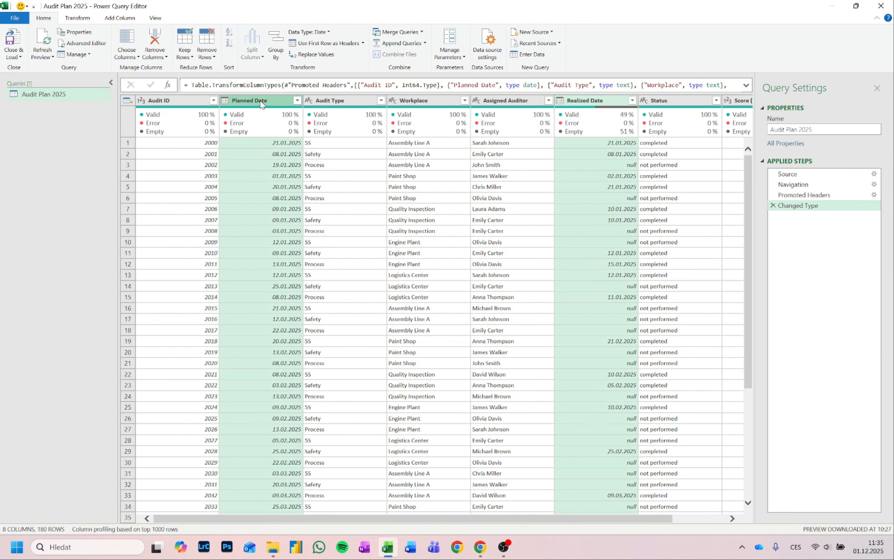
click(583, 104)
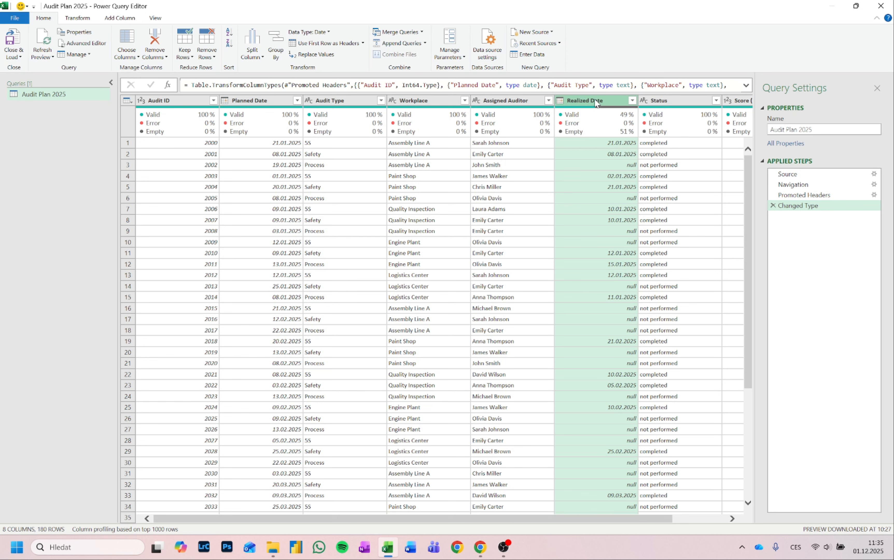
drag(596, 104, 337, 103)
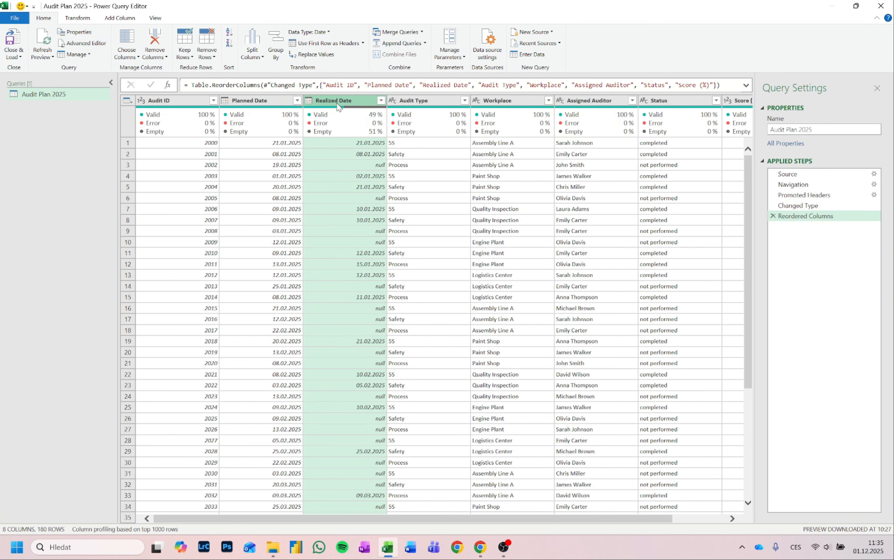
- Move the Status column to the end of the table, after Score (%)
mouse_move(384, 116)
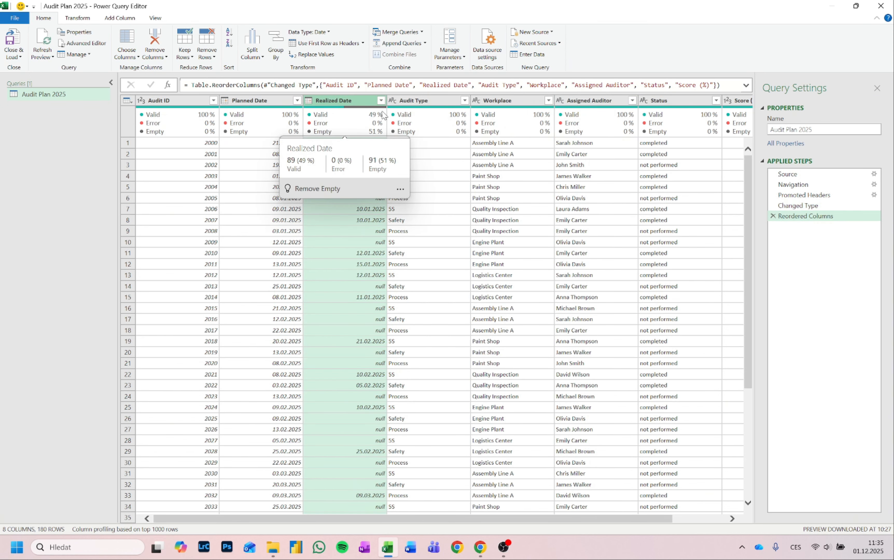
drag(593, 519, 659, 521)
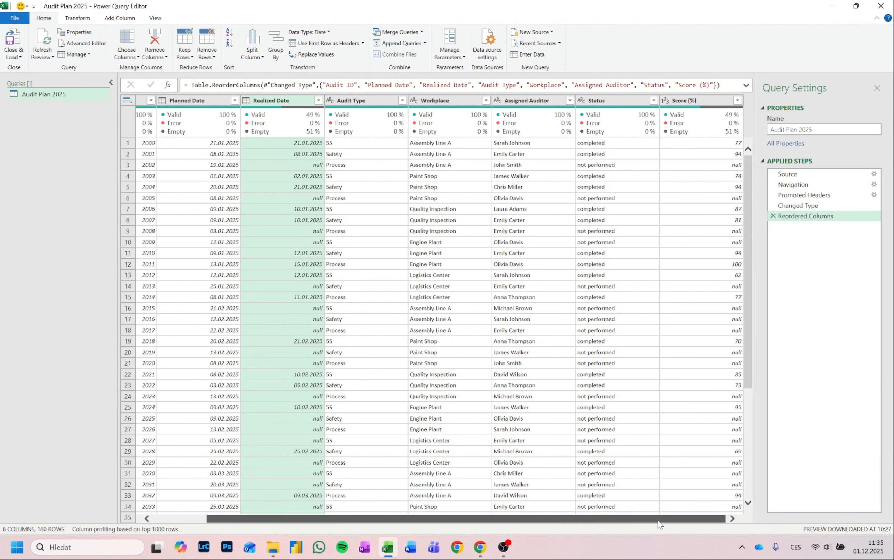
click(601, 104)
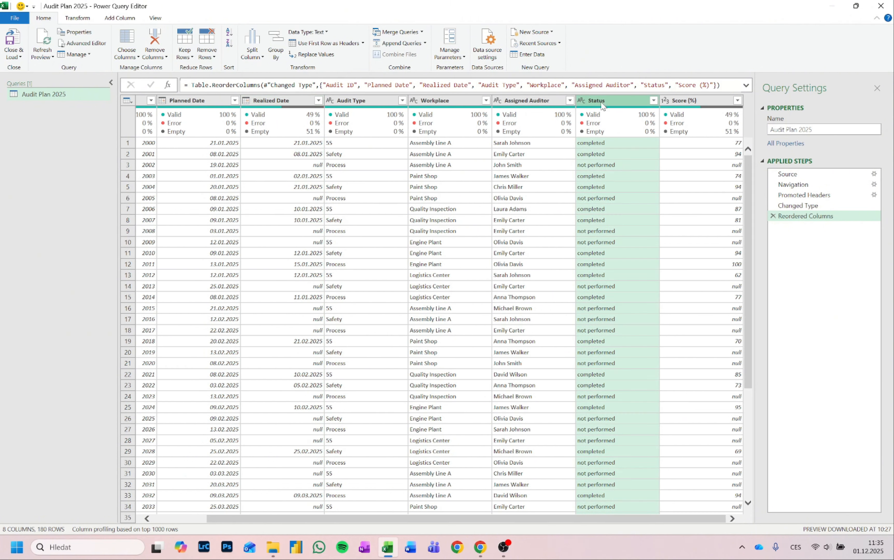
drag(601, 104, 749, 98)
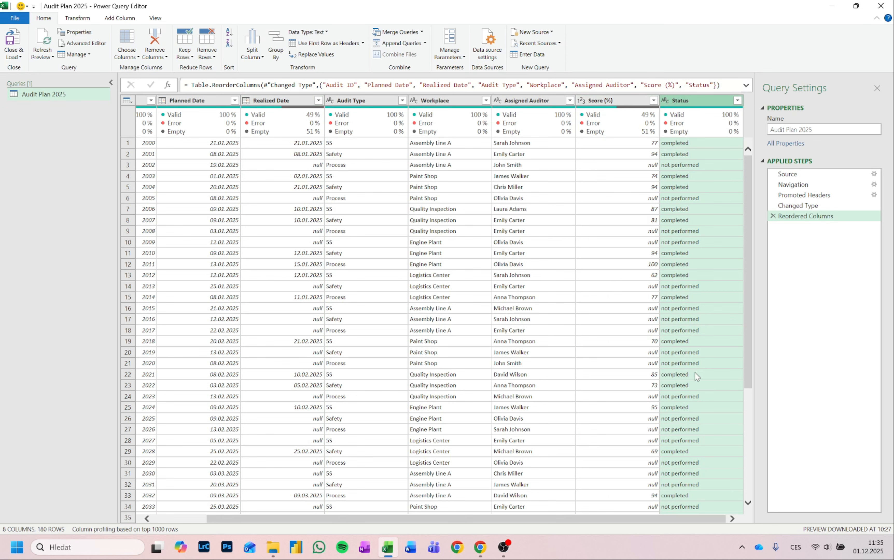
- Replace the value 5S with "5S Audit" in the Audit Type column
drag(642, 518, 642, 518)
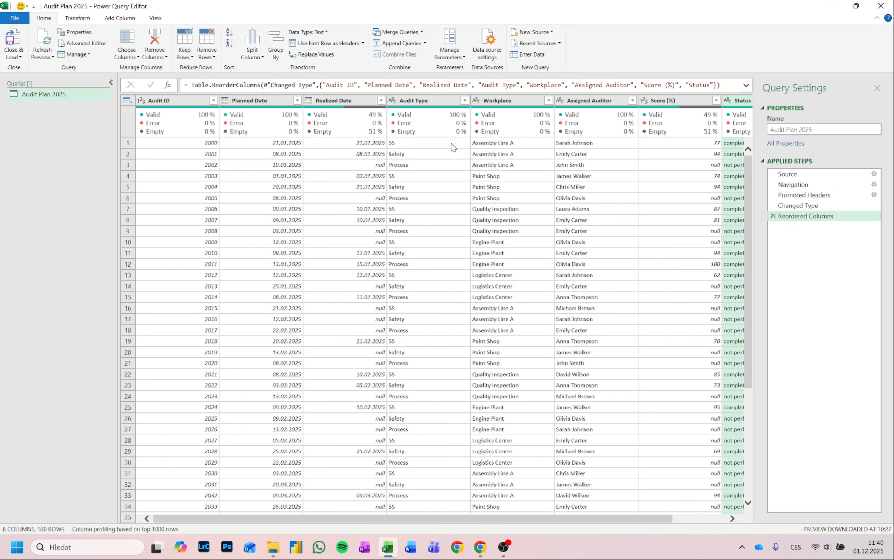
click(406, 144)
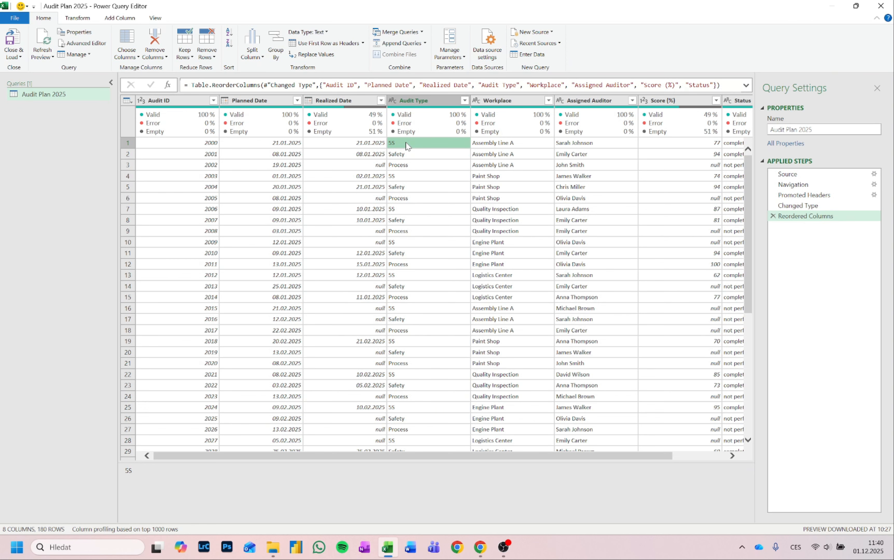
right_click(404, 146)
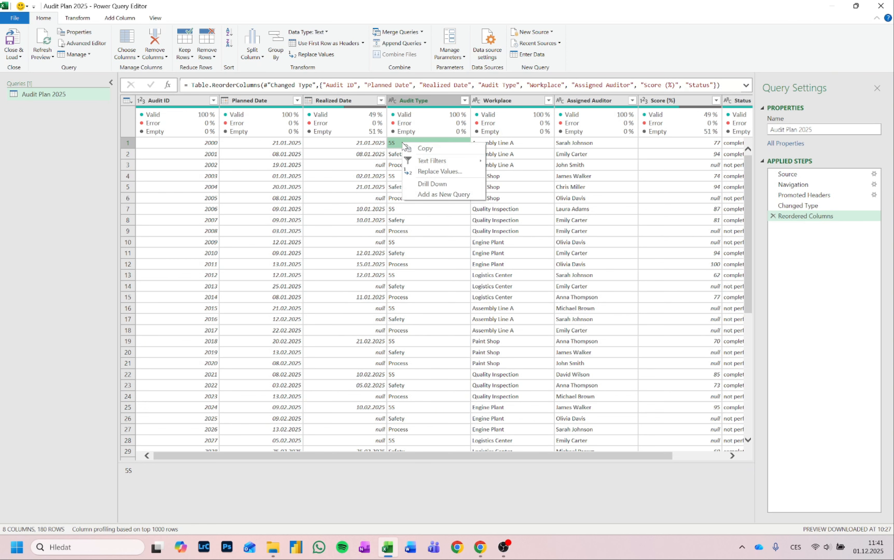
click(432, 171)
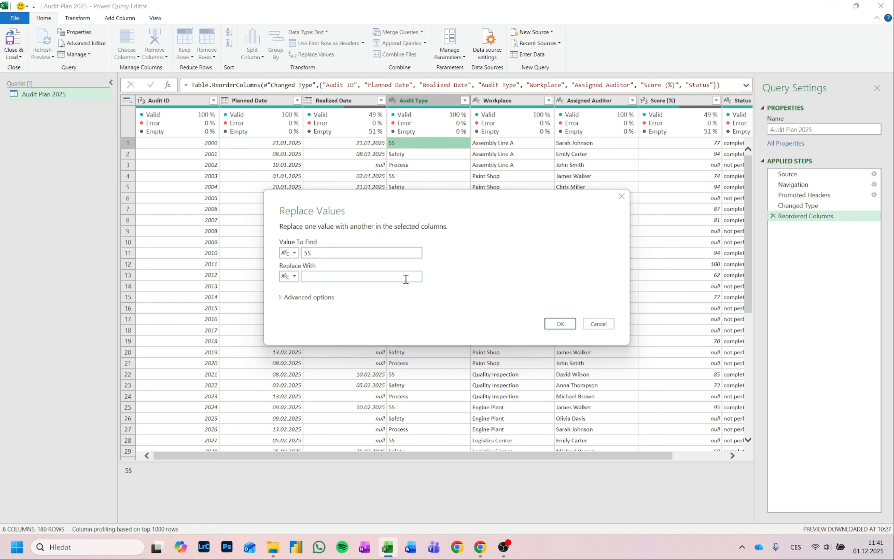
text(5S Audit)
click(559, 324)
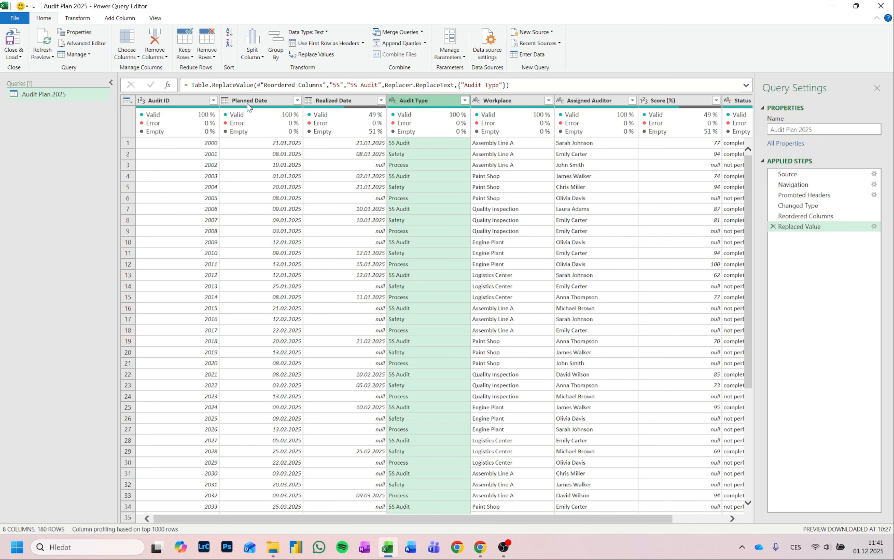
- Trim the text in the Audit Type, Workplace and Assigned Auditor columns together
click(82, 21)
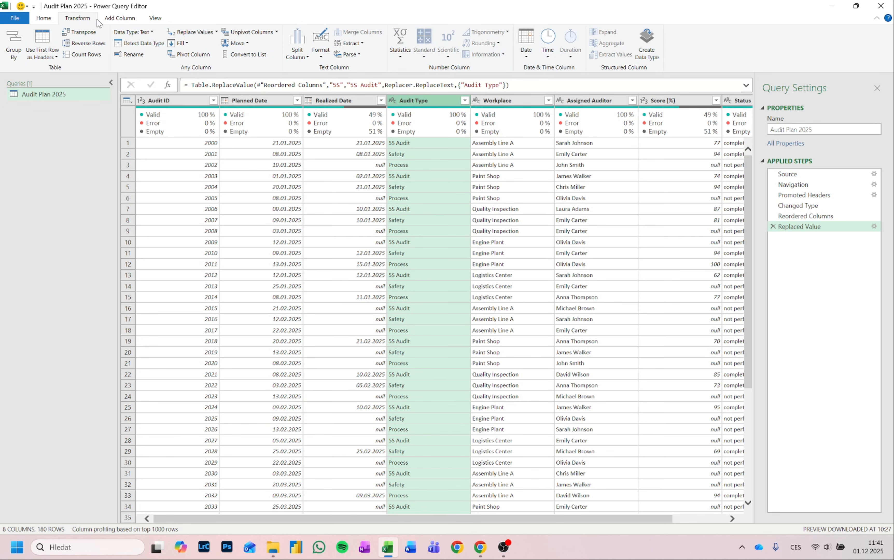
click(217, 32)
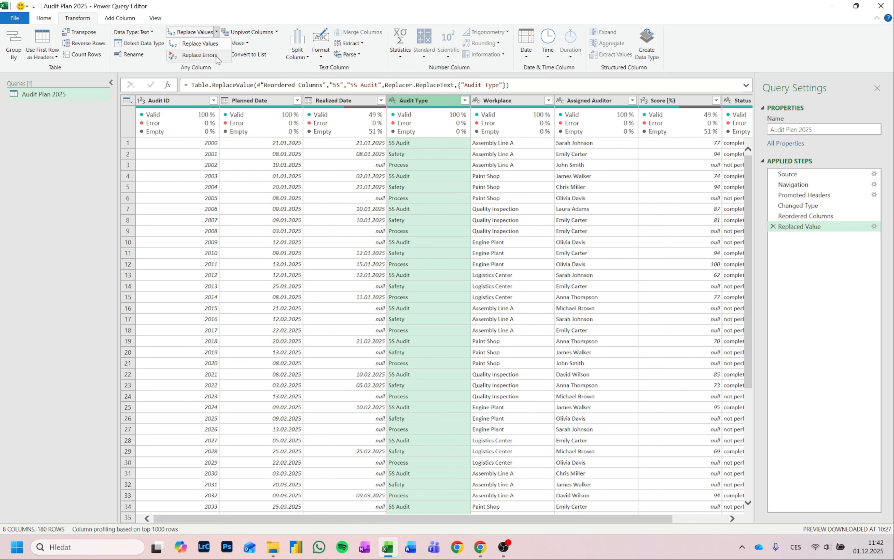
click(221, 22)
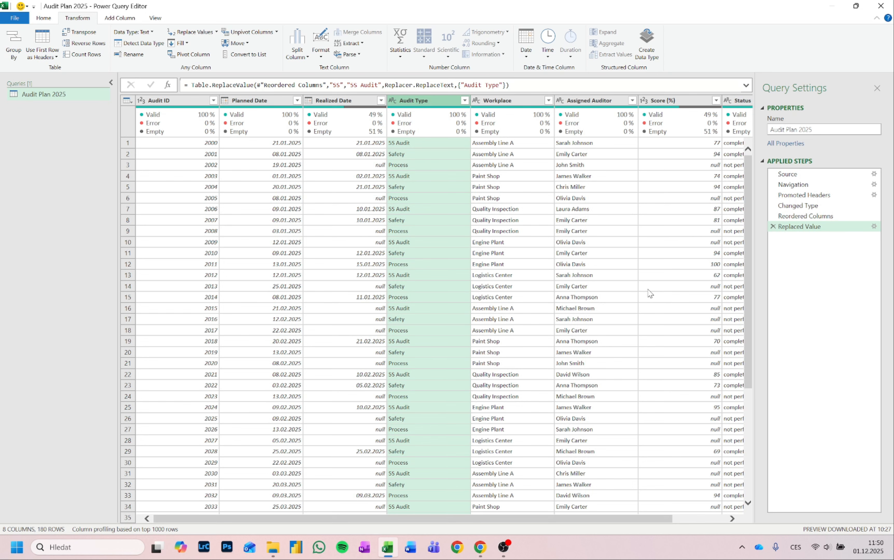
click(321, 50)
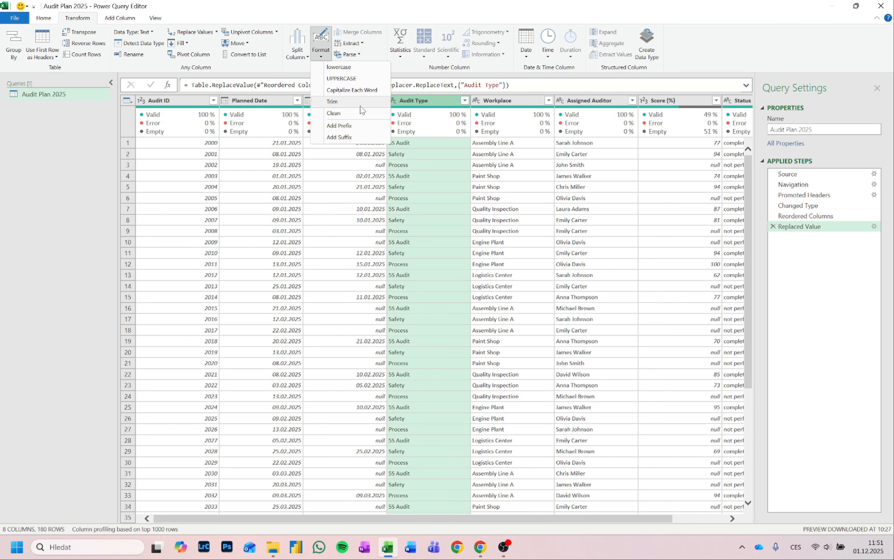
click(427, 100)
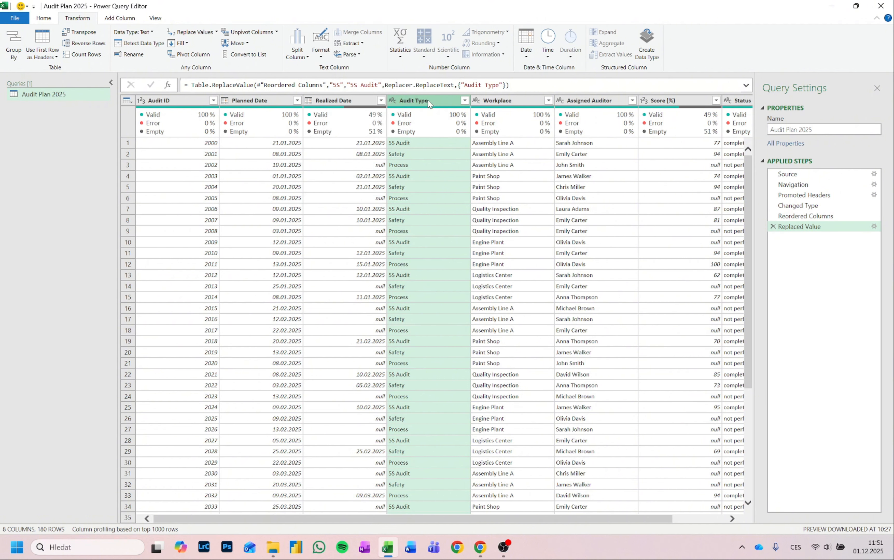
click(513, 102)
click(590, 108)
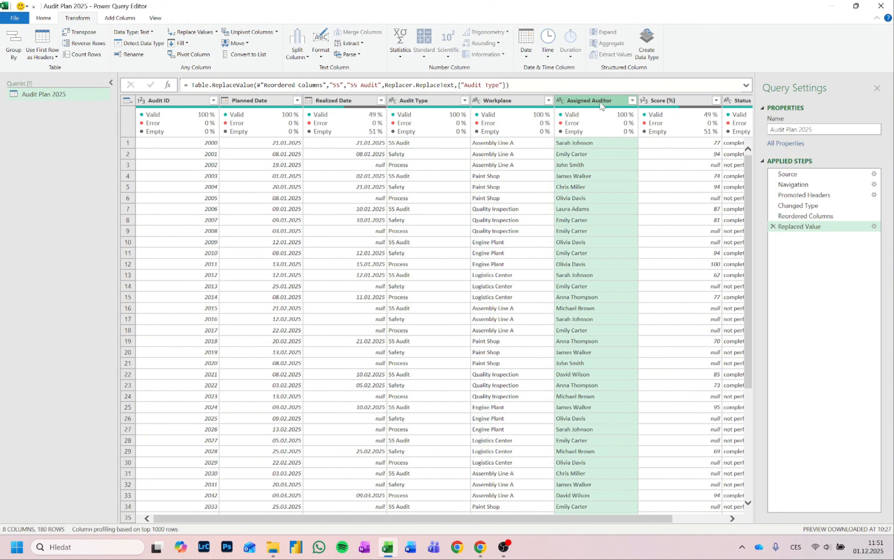
click(443, 105)
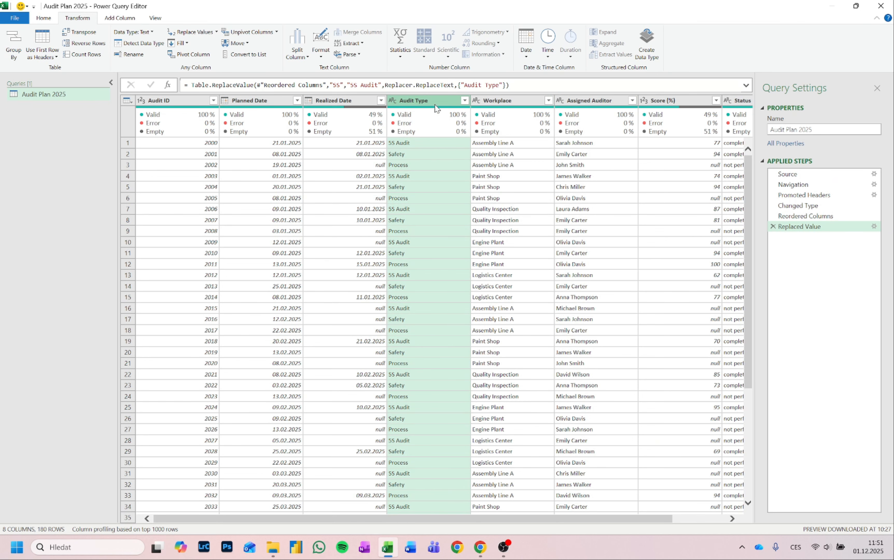
shift+click(601, 105)
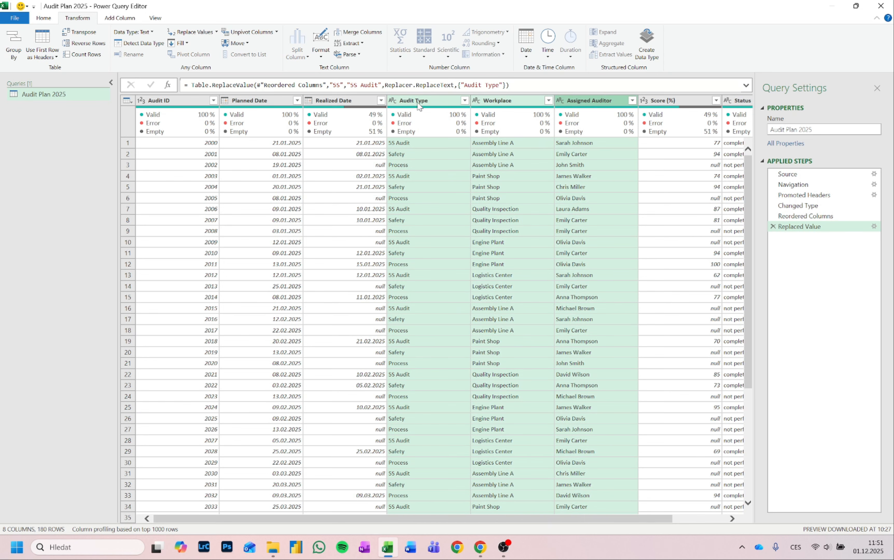
mouse_move(507, 118)
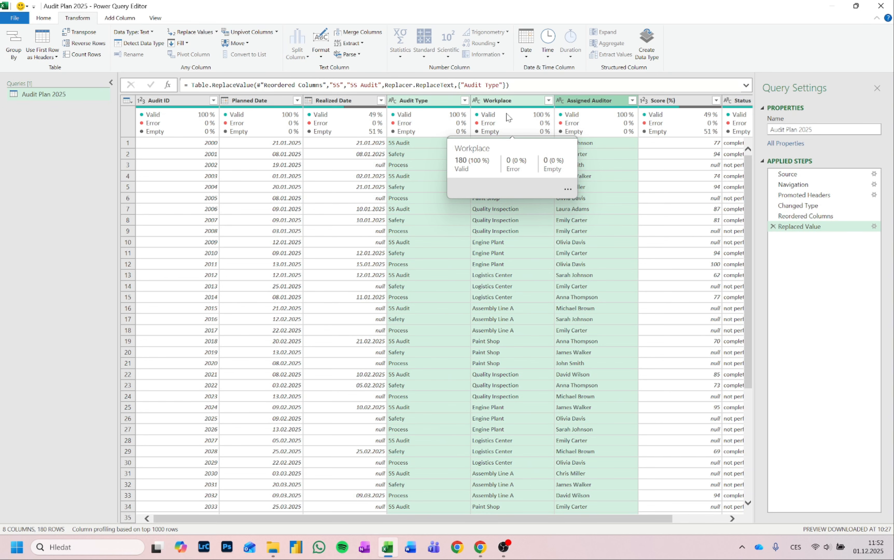
click(323, 61)
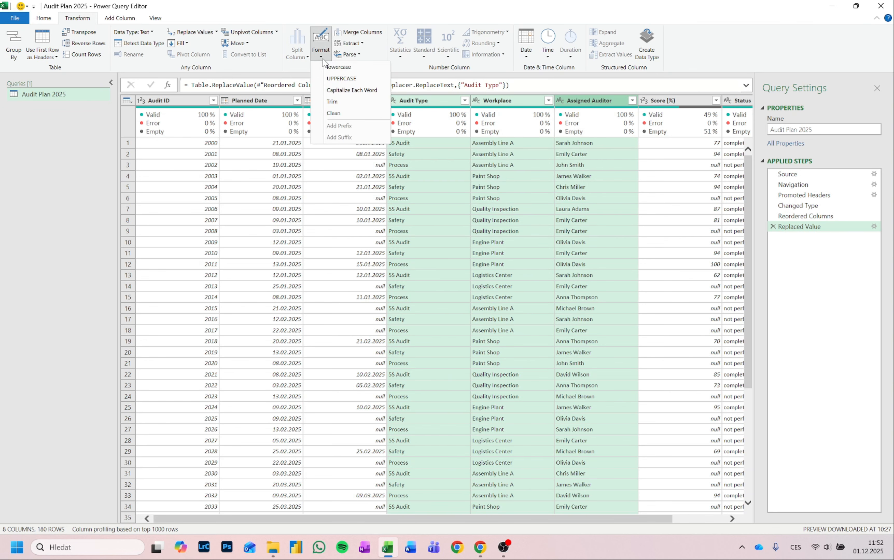
click(333, 103)
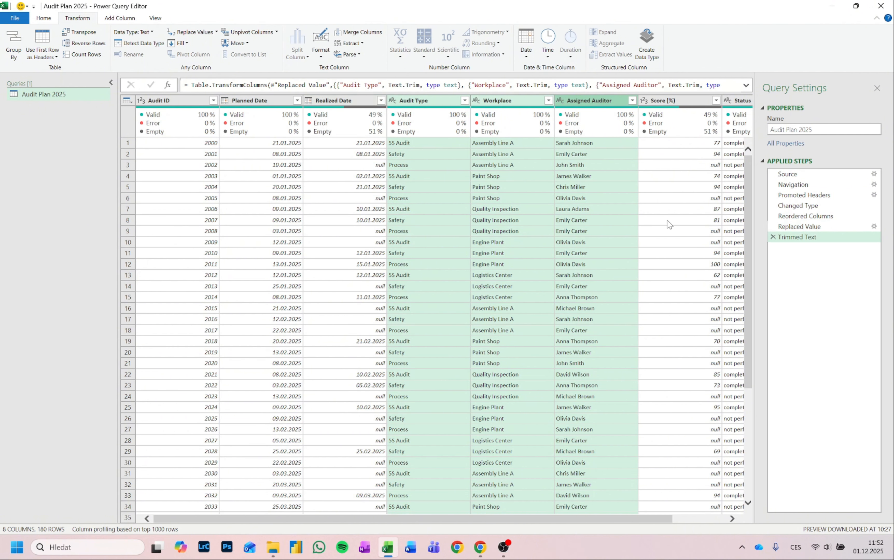
- Capitalize each word in the Assigned Auditor column
click(583, 100)
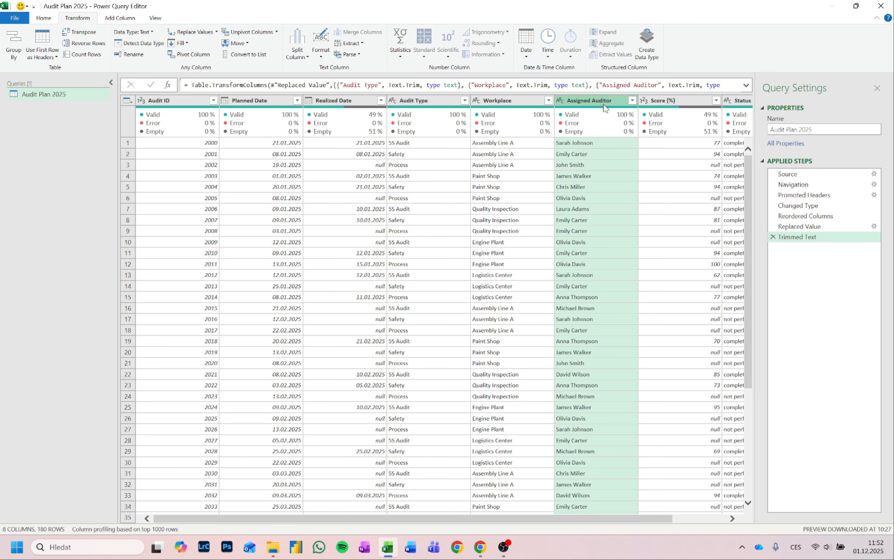
click(321, 56)
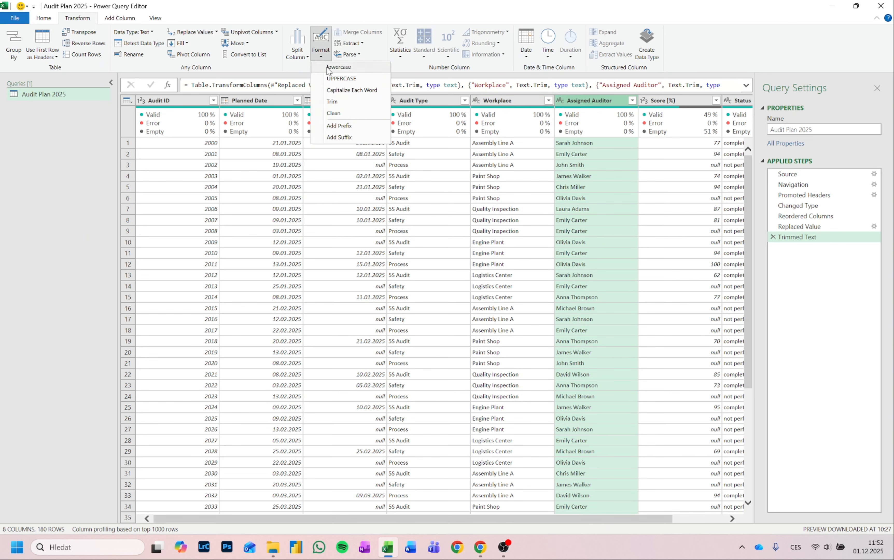
click(370, 93)
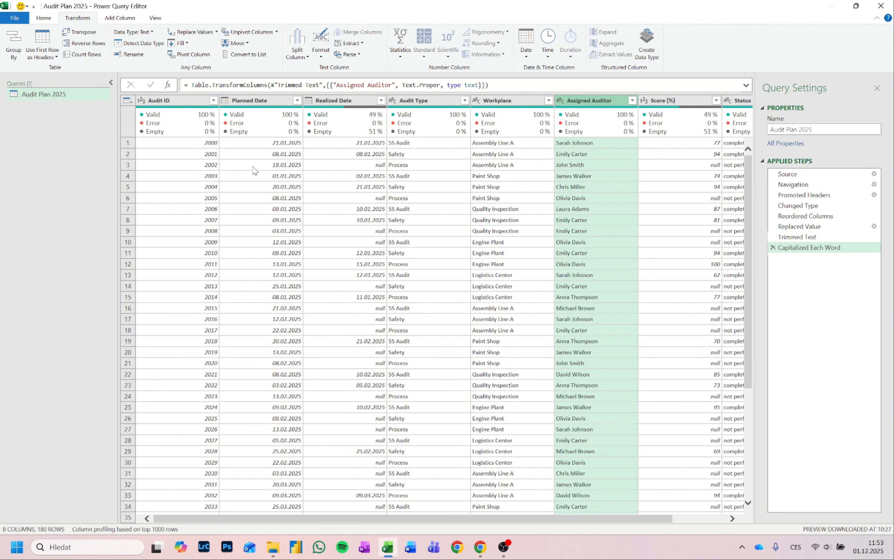
- Close the query editor and load the transformed Audit Plan 2025 data back into the worksheet
click(49, 20)
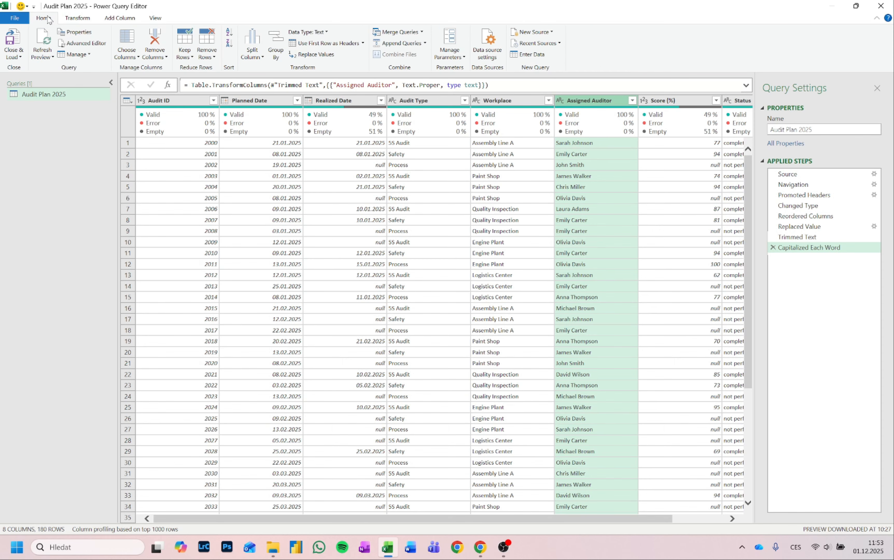
click(22, 56)
click(26, 68)
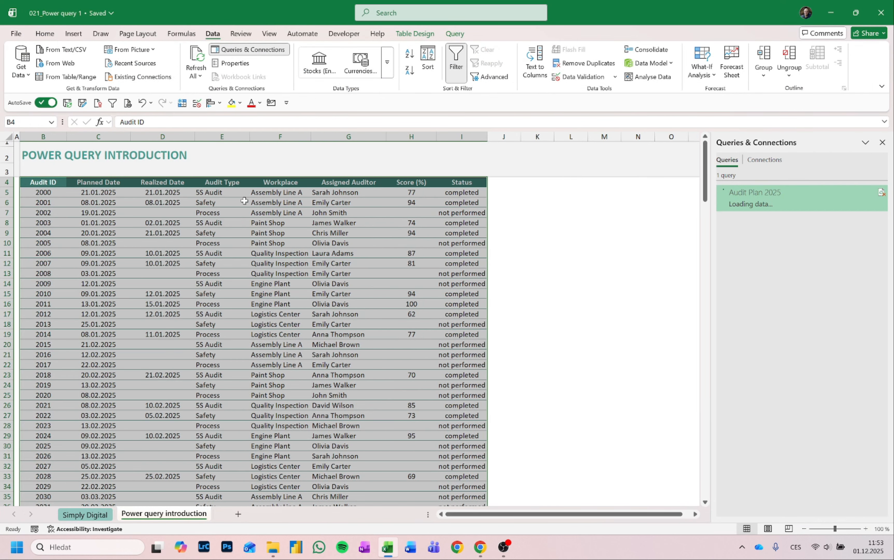
- Format all the values in the worksheet table's Score (%) column as percentages
click(166, 197)
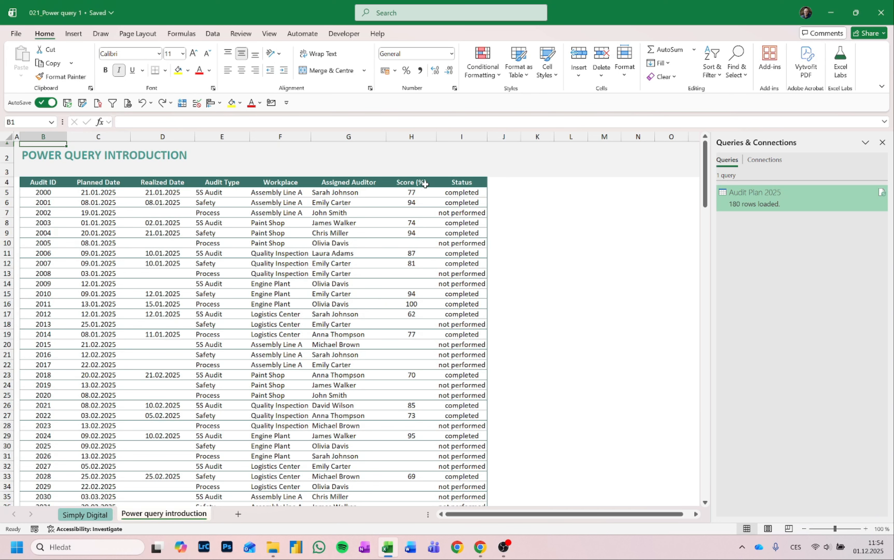
click(416, 192)
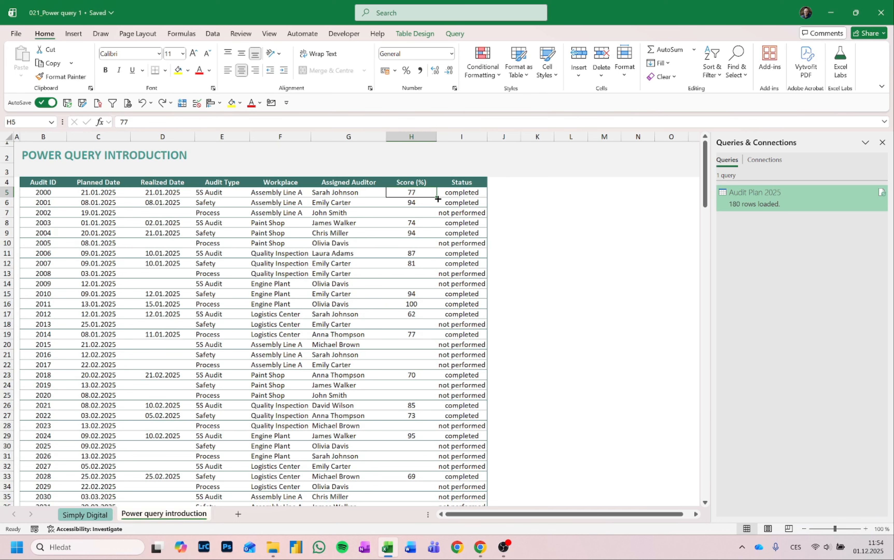
key(ctrl+space)
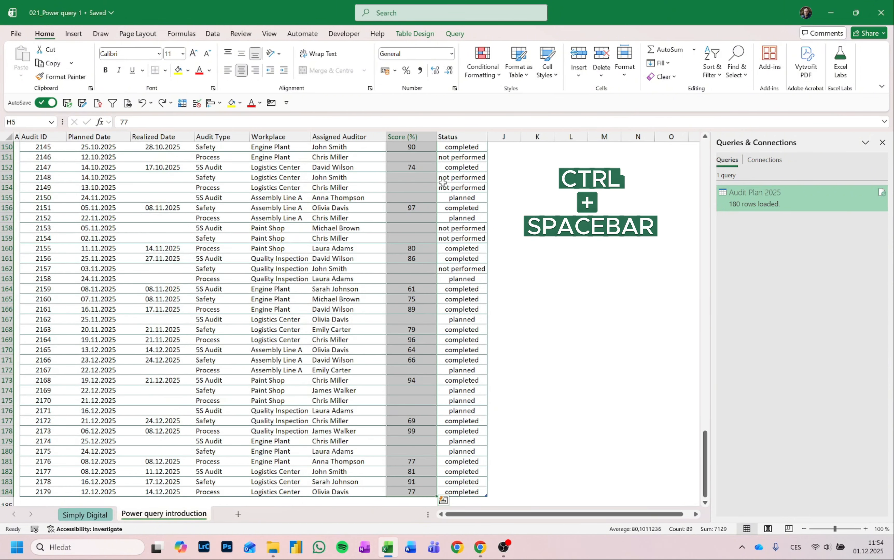
click(407, 71)
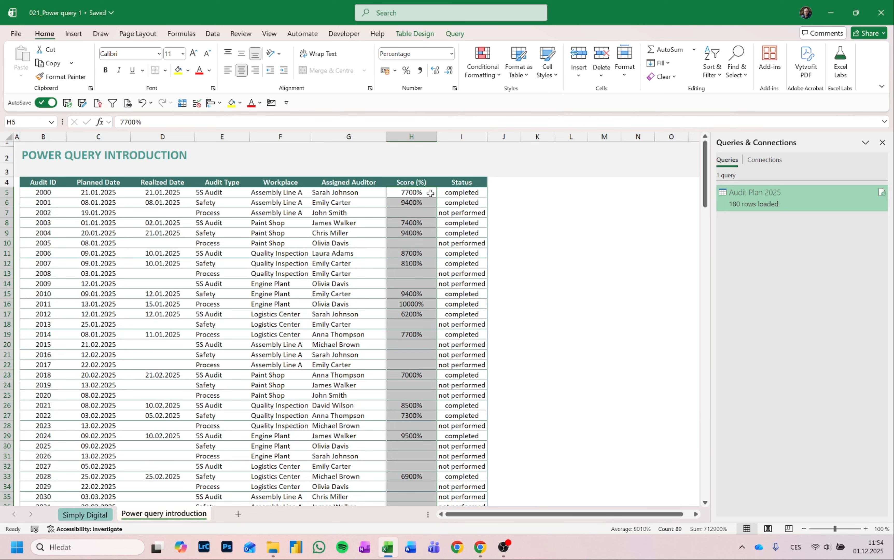
click(423, 182)
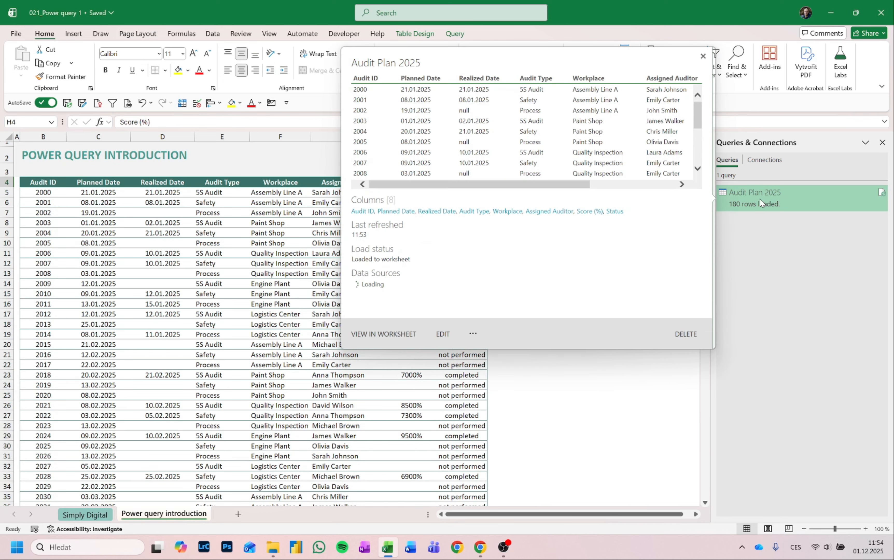
- Reopen the Audit Plan 2025 query for editing and divide the Score (%) column by 100
right_click(760, 202)
click(790, 227)
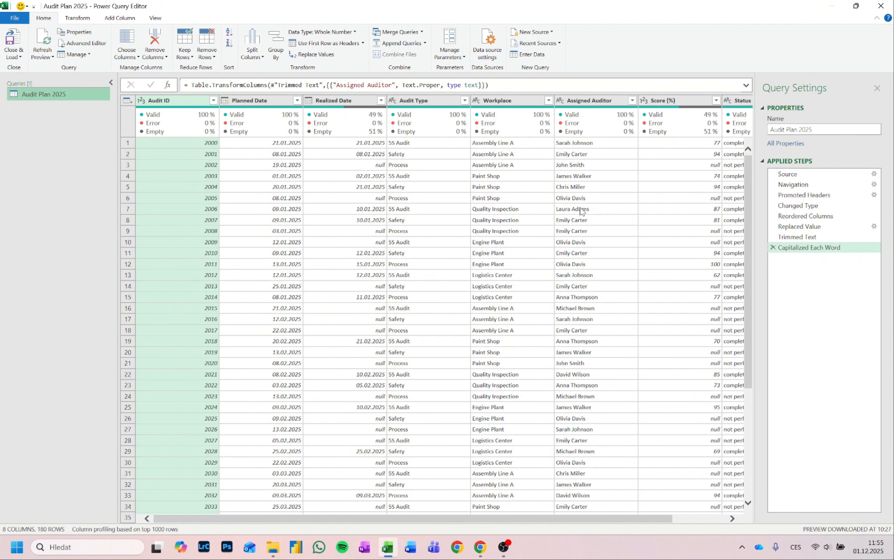
click(701, 113)
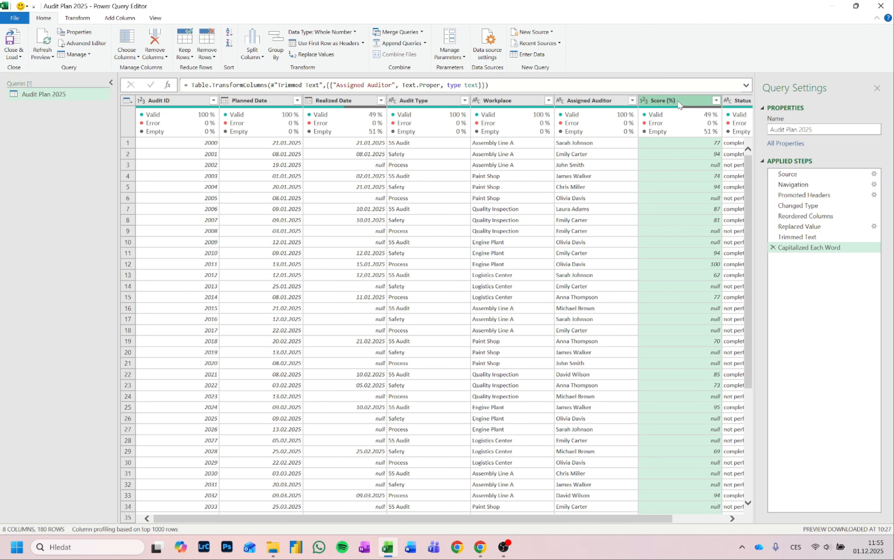
click(78, 19)
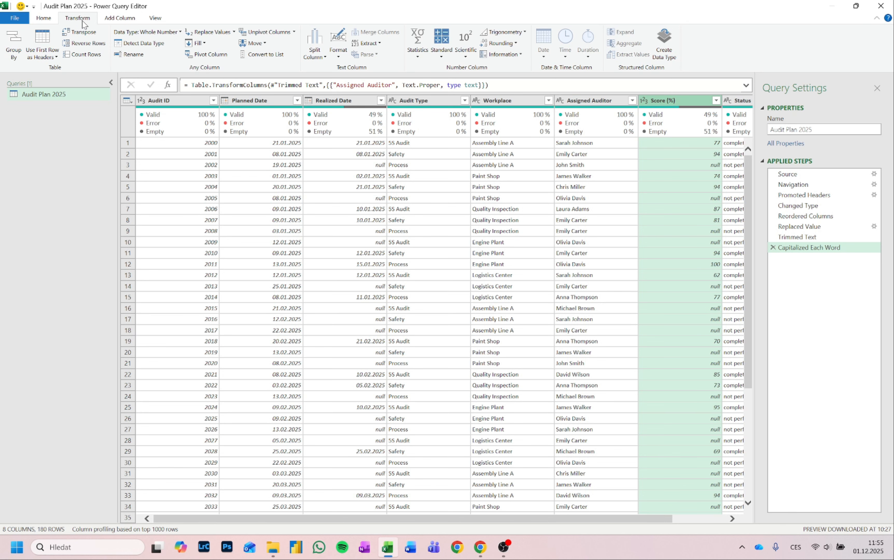
click(439, 59)
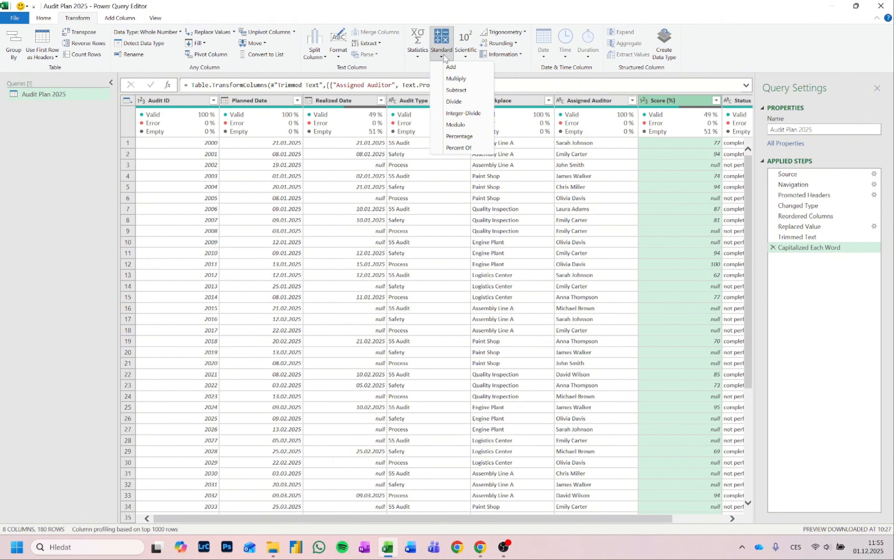
click(455, 102)
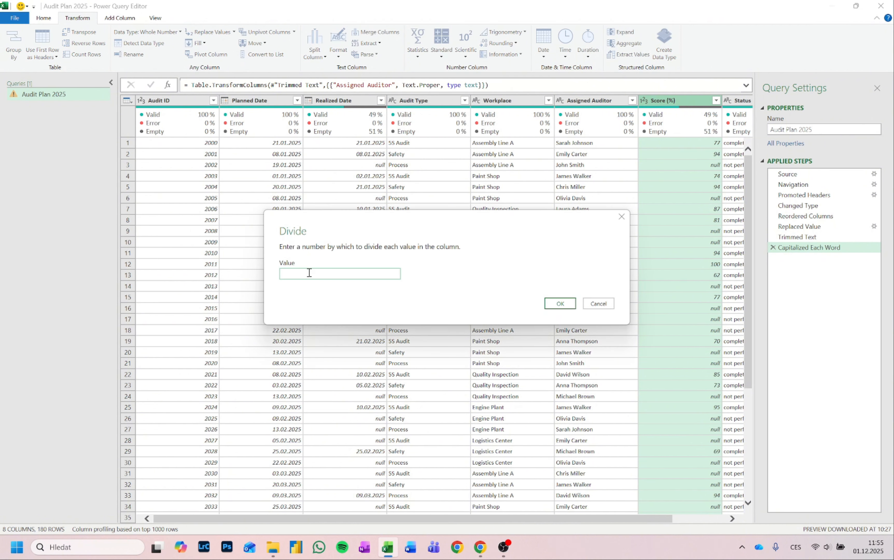
text(100)
click(560, 304)
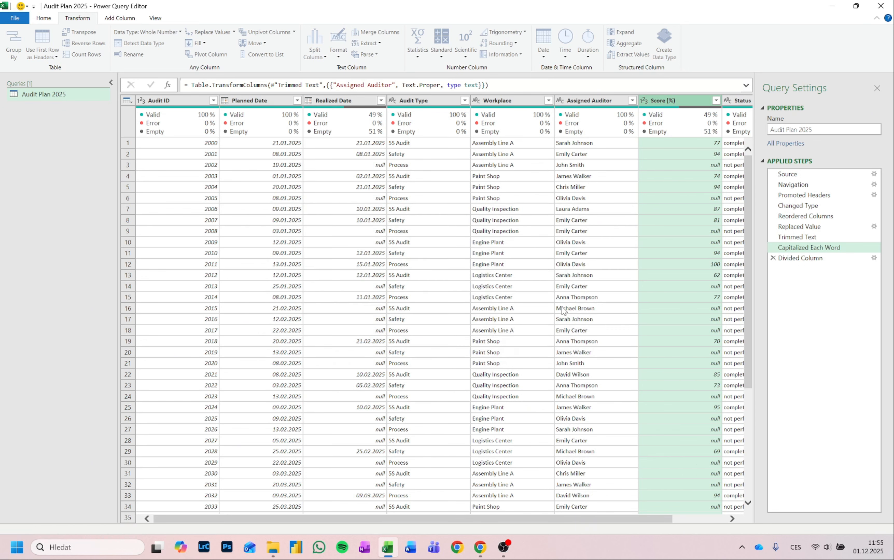
- Close the query editor and load the divided Score (%) values back into the worksheet table
click(46, 20)
click(22, 37)
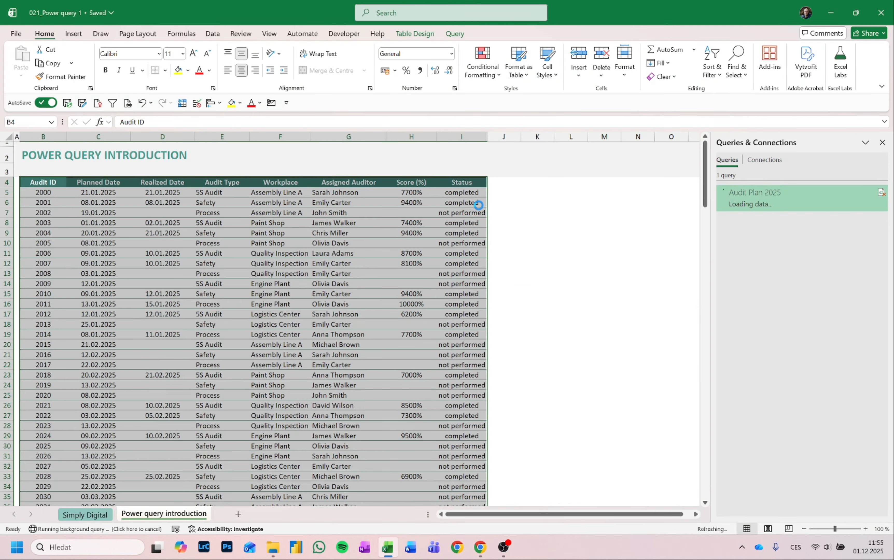
click(412, 192)
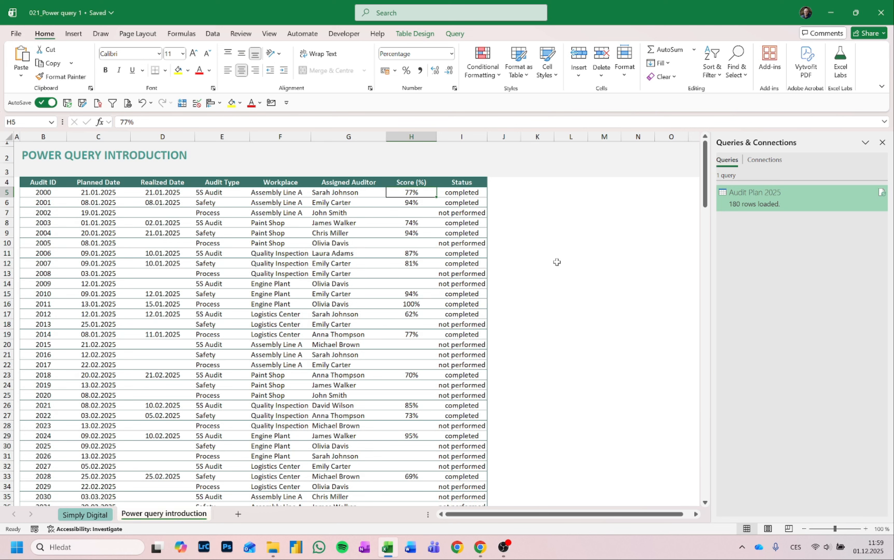
- Refresh all of the workbook's queries to reload the Audit Plan 2025 data from its source
click(42, 149)
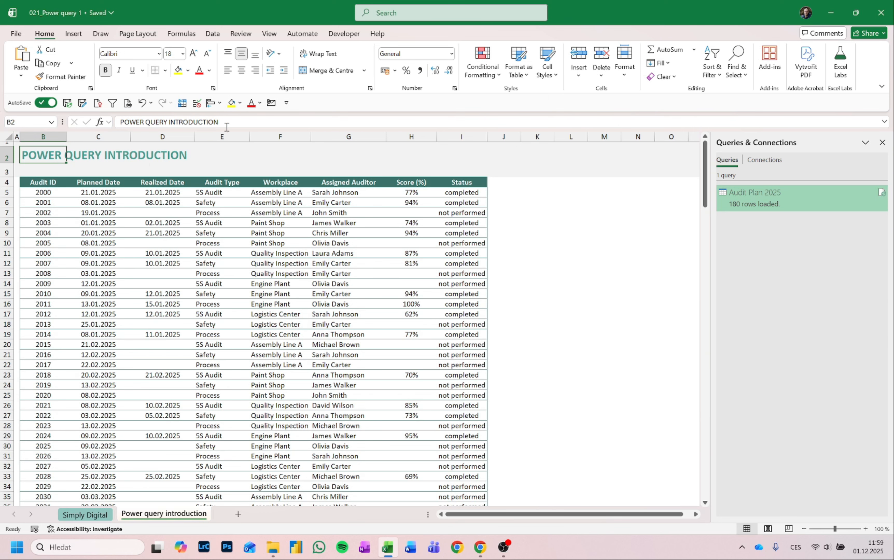
click(213, 34)
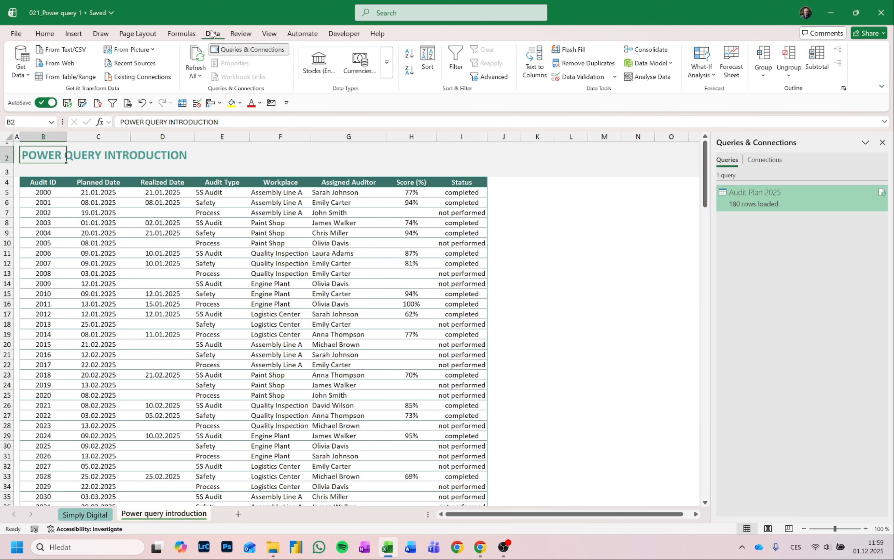
click(198, 59)
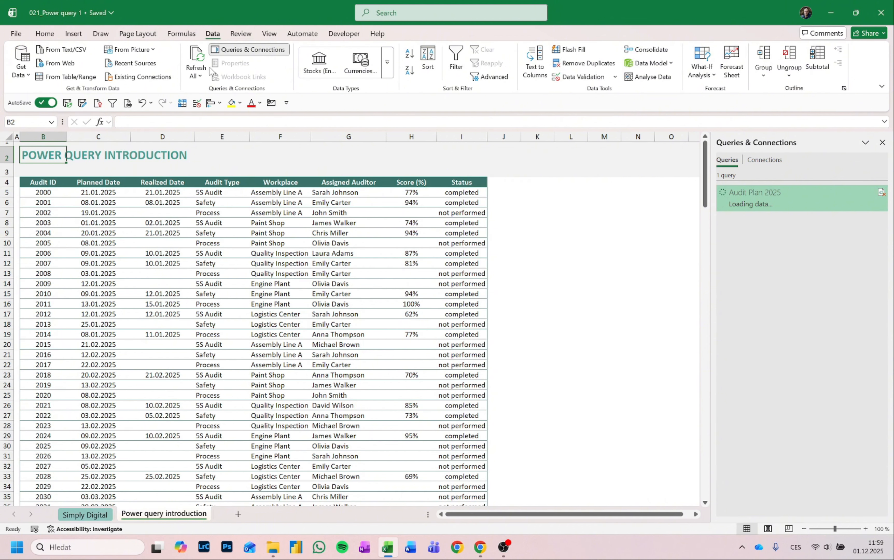